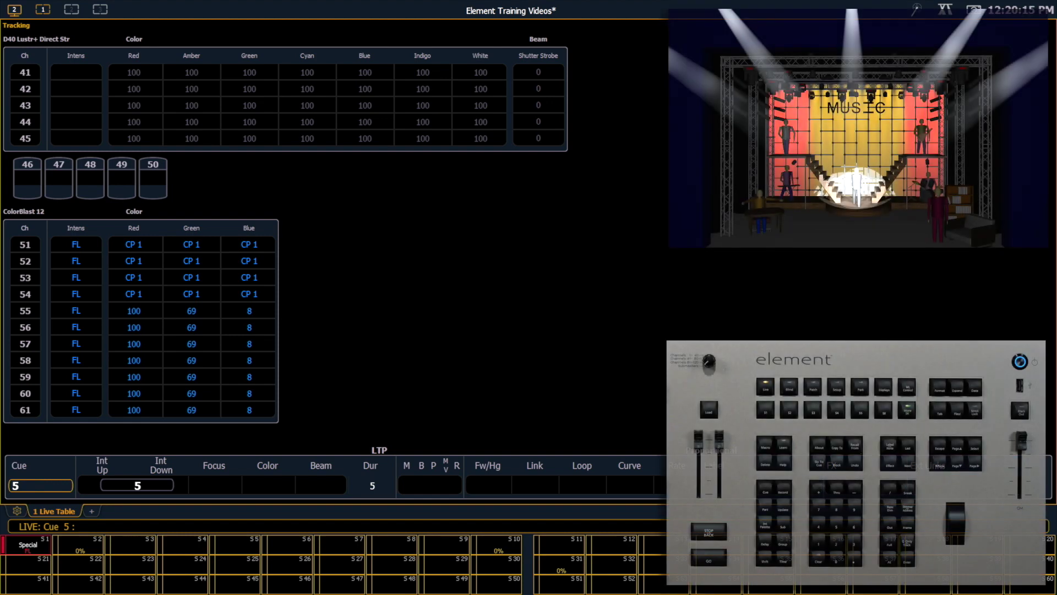
# Step: Go To Cue 8 so it plays live and the ColorBlast wash turns blue at CP 6
pyautogui.hotkey('ctrl', 'shift', 'q')
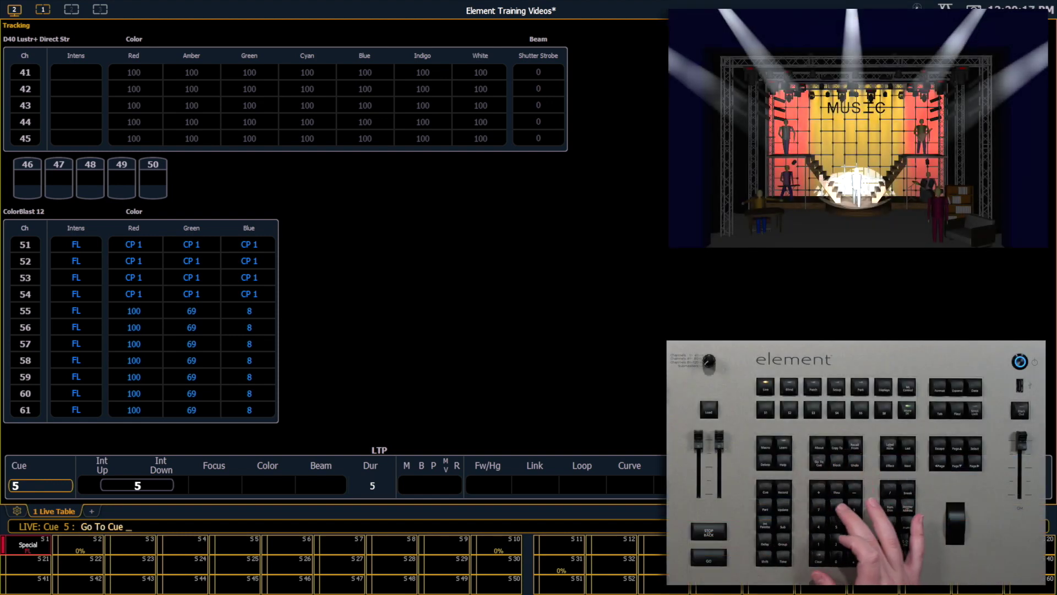
pyautogui.write('8')
pyautogui.press('Return')
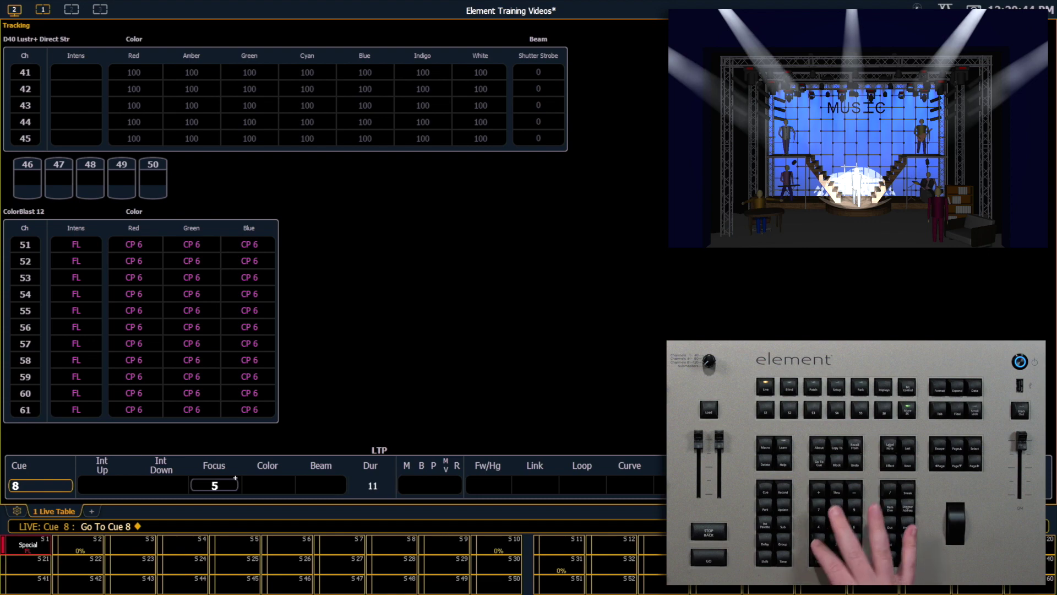
pyautogui.write('51t')
pyautogui.write('67')
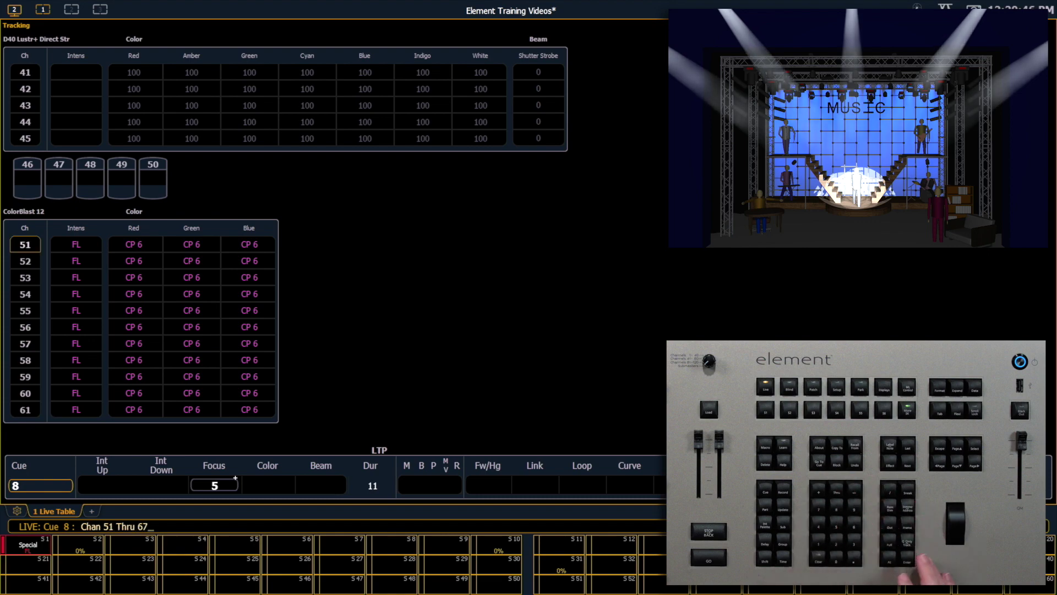
# Step: Select channels 51 thru 67 and set them to teal (Red 33, Green 100, Blue 64) in the Color Picker
pyautogui.press('Return')
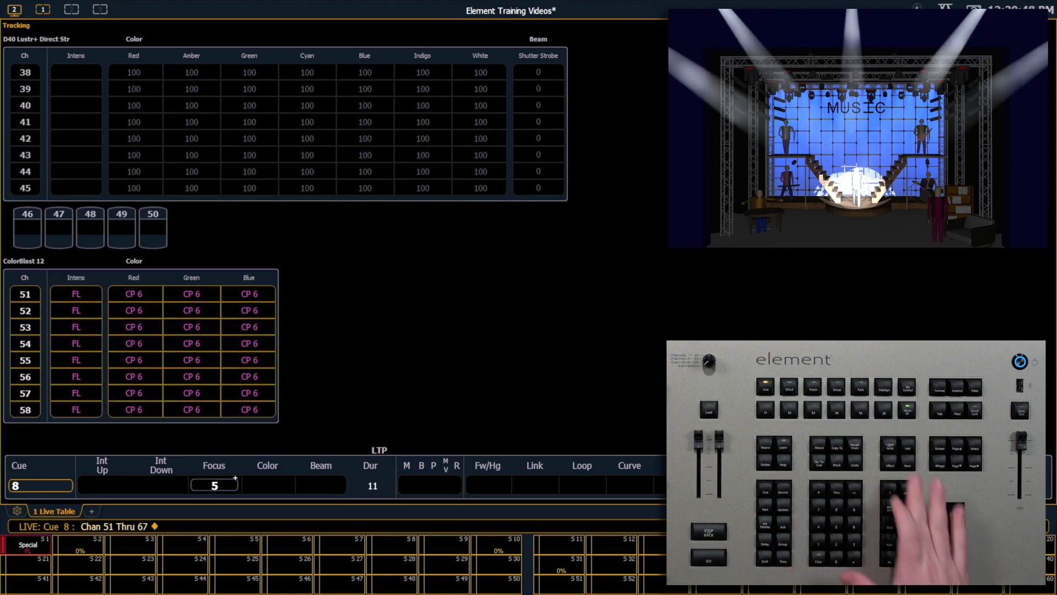
pyautogui.hotkey('ctrl', '1')
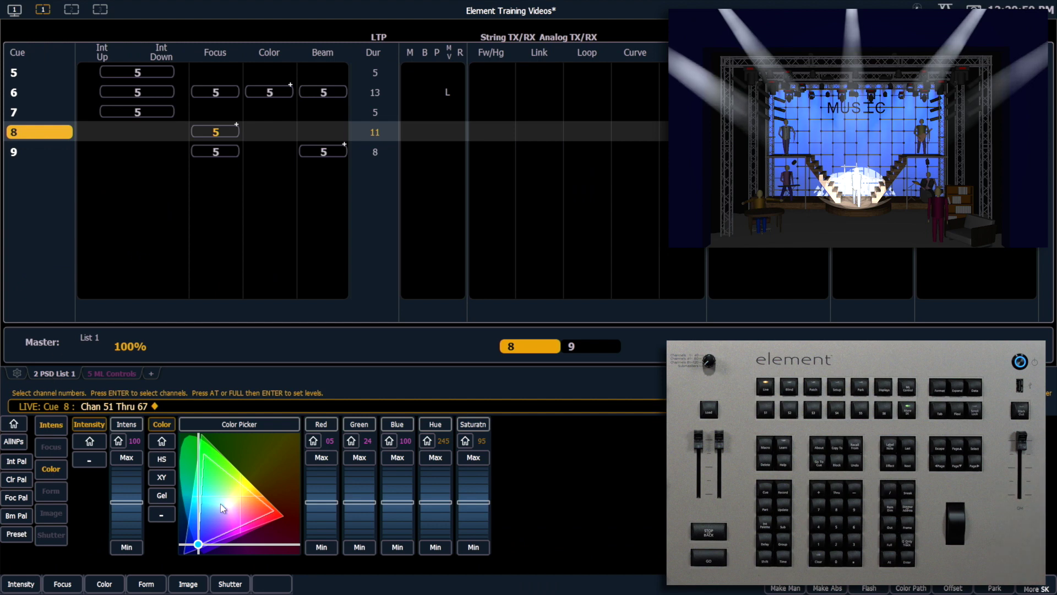
pyautogui.click(204, 514)
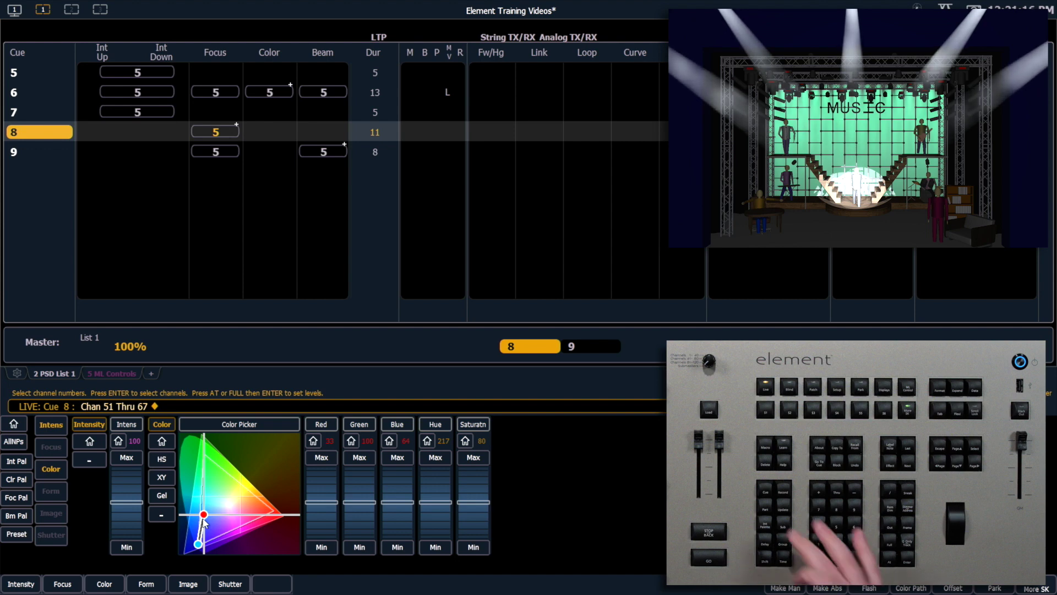
pyautogui.press('u')
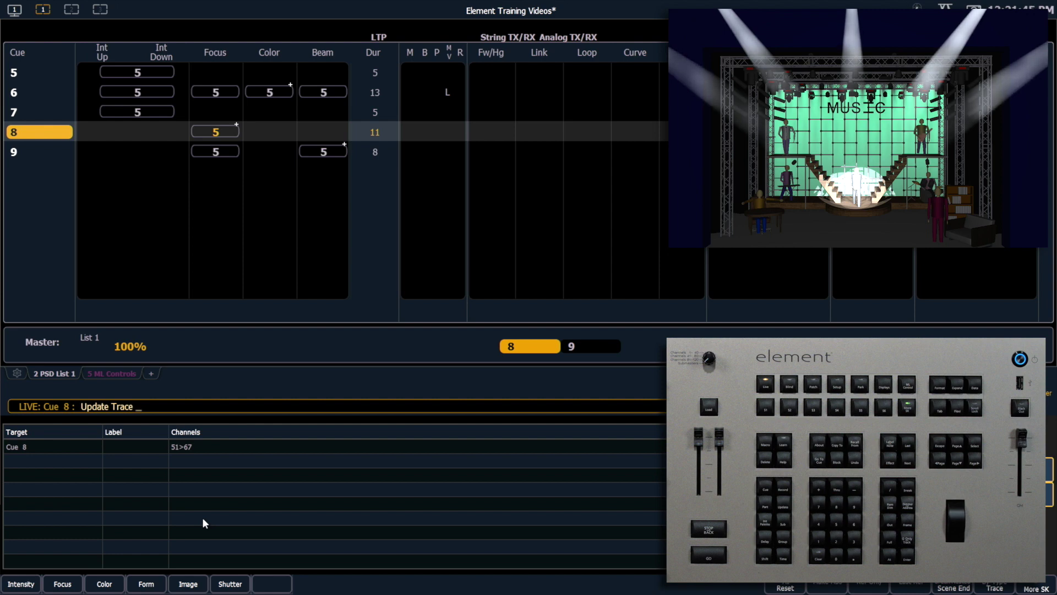
# Step: Execute Update Trace on cue 8, storing the teal back to the cue where the colour began
pyautogui.press('l')
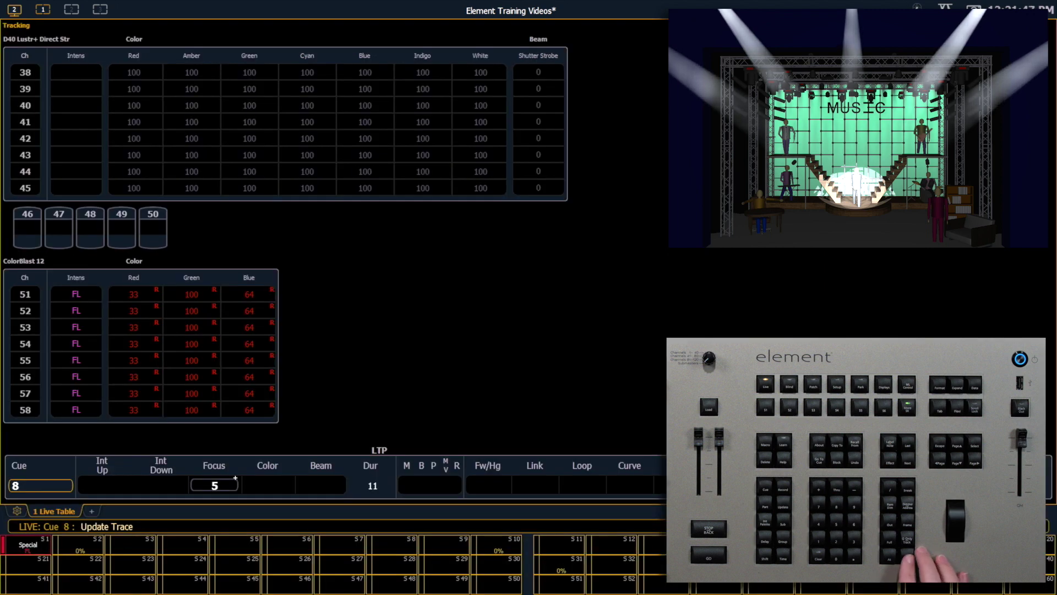
pyautogui.press('Return')
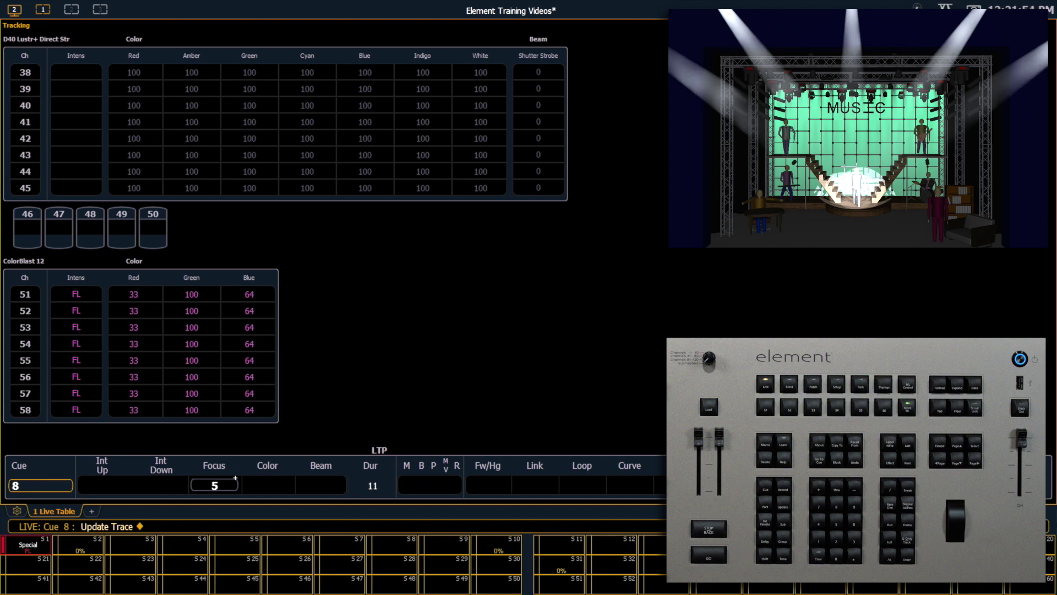
# Step: Step back from cue 8 to cue 6 and review its traced teal data in Blind
pyautogui.hotkey('ctrl', 'alt', 'space')
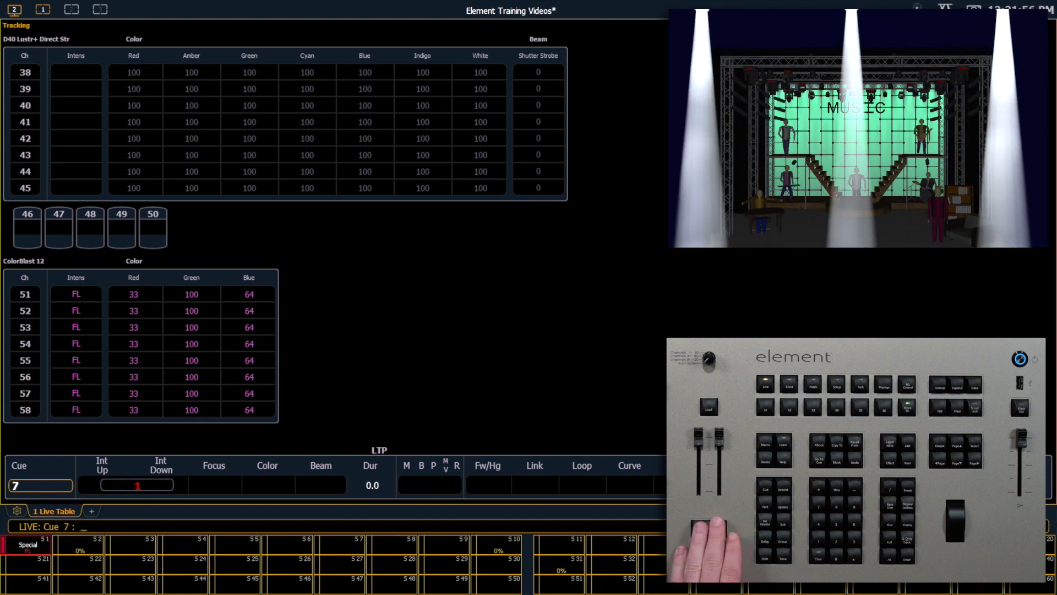
pyautogui.hotkey('ctrl', 'alt', 'space')
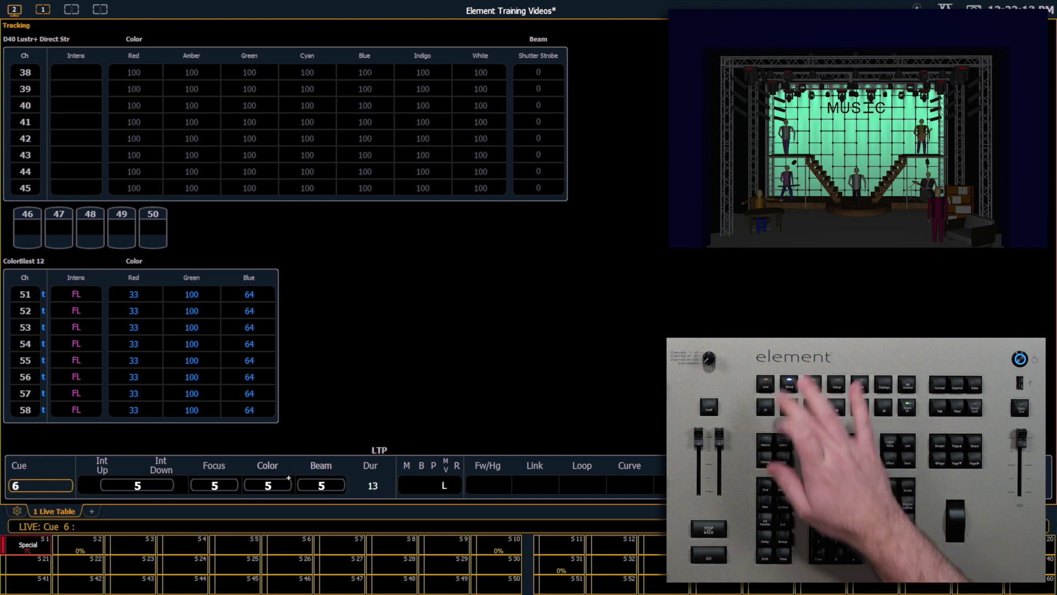
pyautogui.press('F2')
pyautogui.write('51')
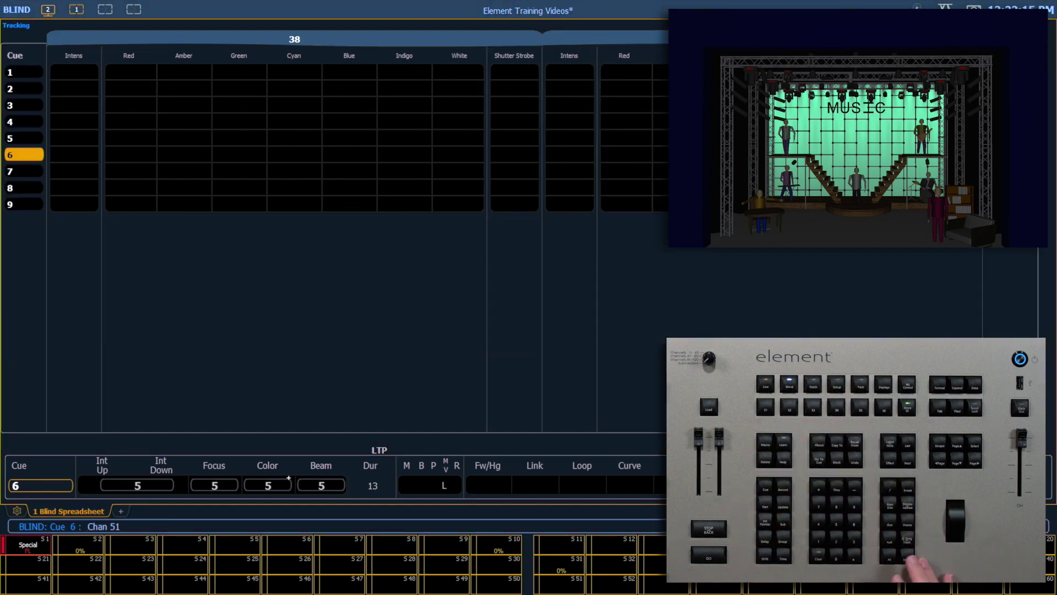
pyautogui.press('Return')
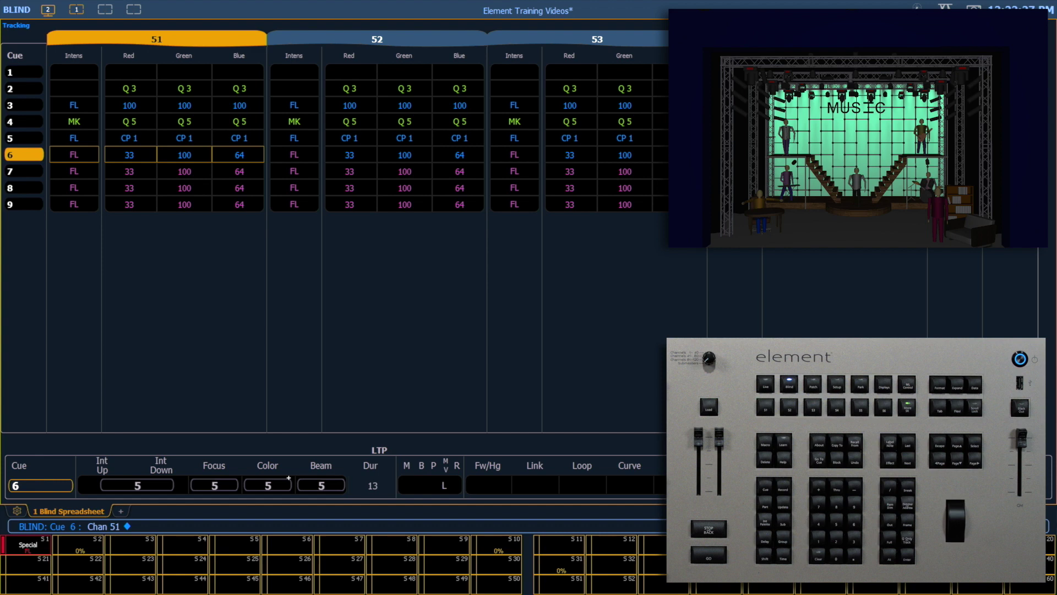
pyautogui.press('F1')
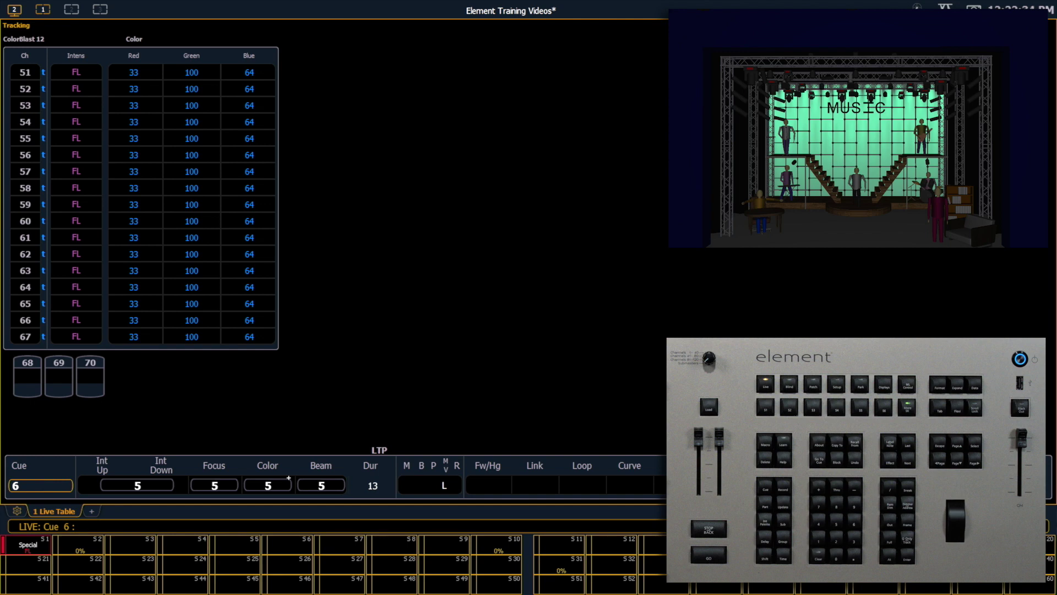
# Step: Go To Cue 8 so it is live again
pyautogui.hotkey('ctrl', 'shift', 'g')
pyautogui.press('8')
pyautogui.press('Return')
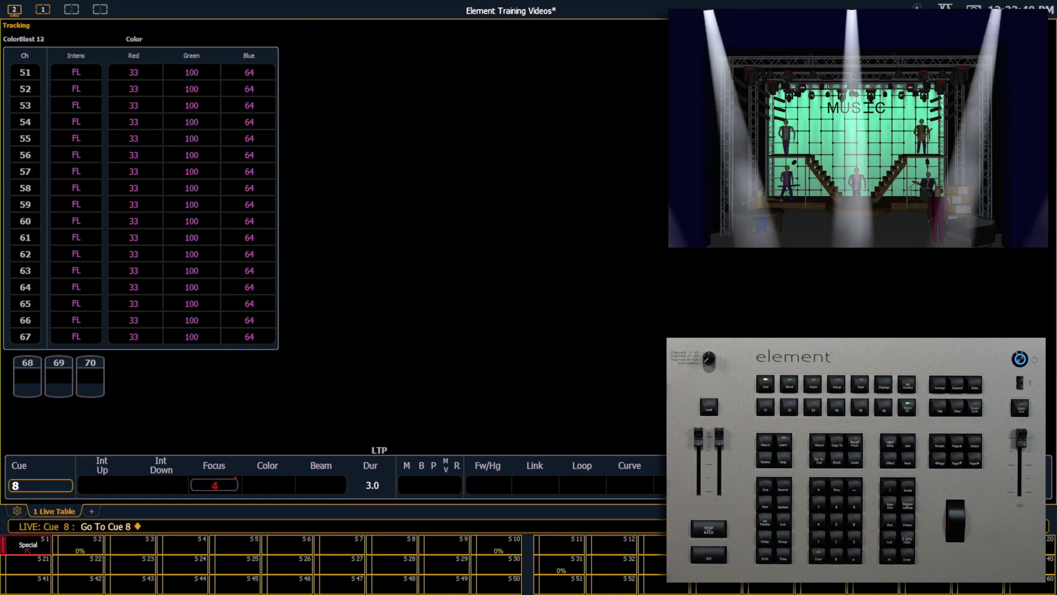
# Step: Select channels 51 thru 67 and set them to pink (Red 100, Green 64, Blue 78)
pyautogui.press('5')
pyautogui.press('1')
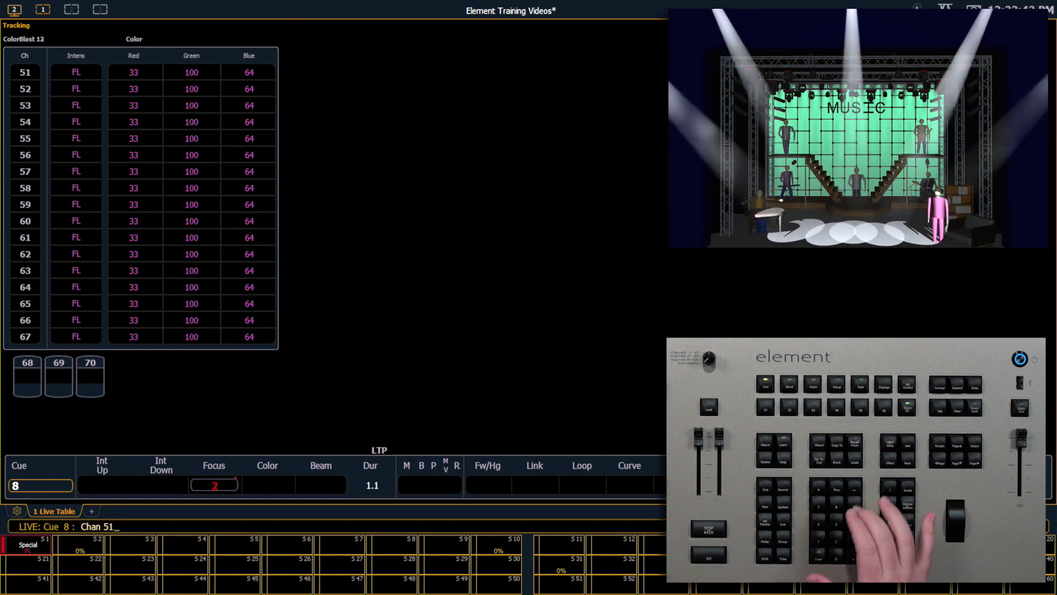
pyautogui.press('t')
pyautogui.press('6')
pyautogui.press('7')
pyautogui.press('Return')
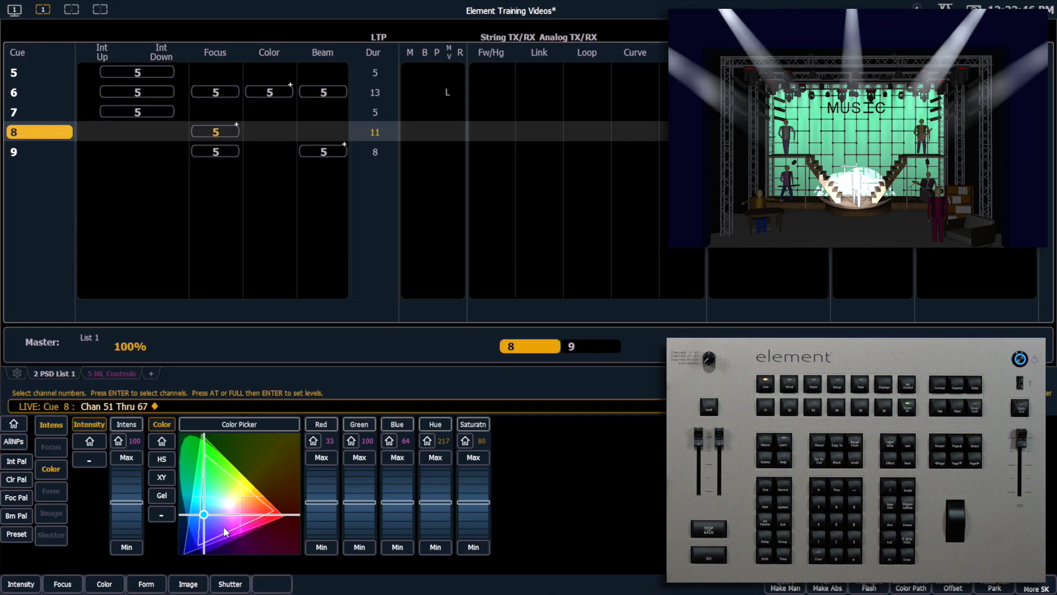
pyautogui.click(218, 528)
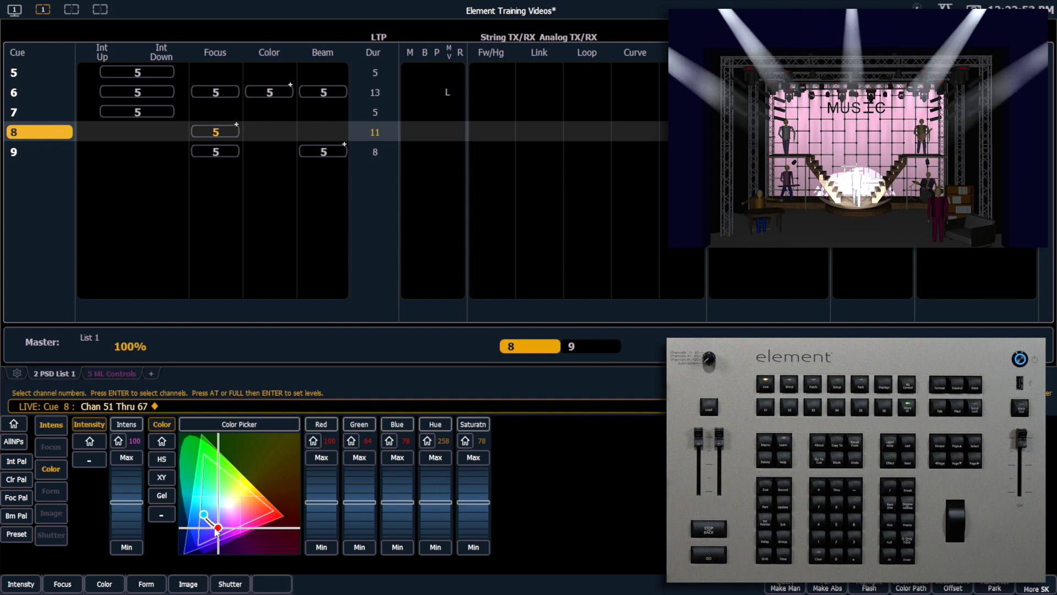
pyautogui.press('u')
pyautogui.write('Update')
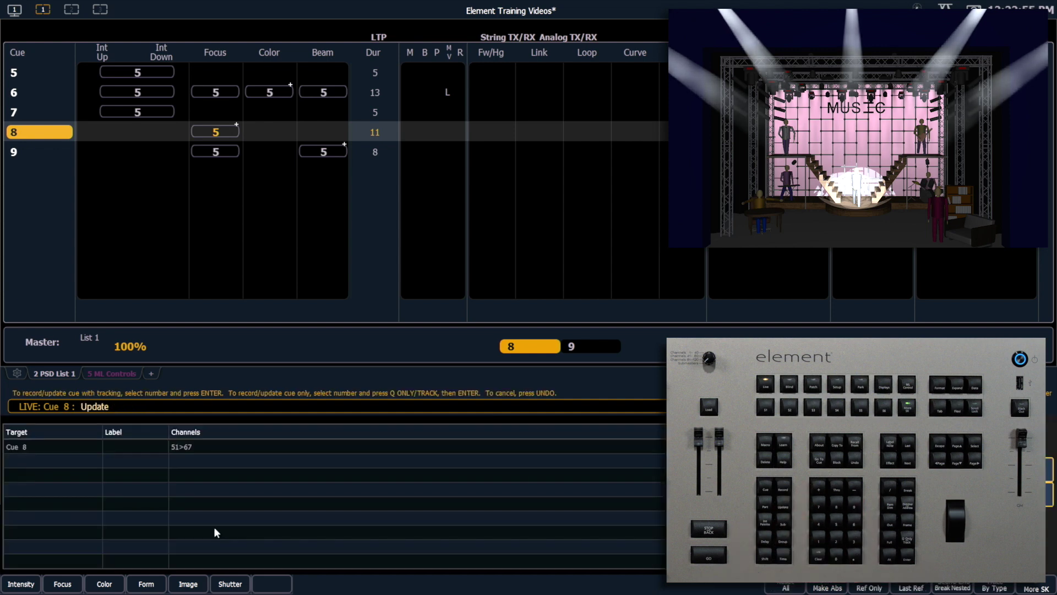
# Step: Execute Update Trace Cue Only on cue 8 so cues 6–8 turn pink while cue 9 stays teal, then review in Blind
pyautogui.press('t')
pyautogui.write('Trace')
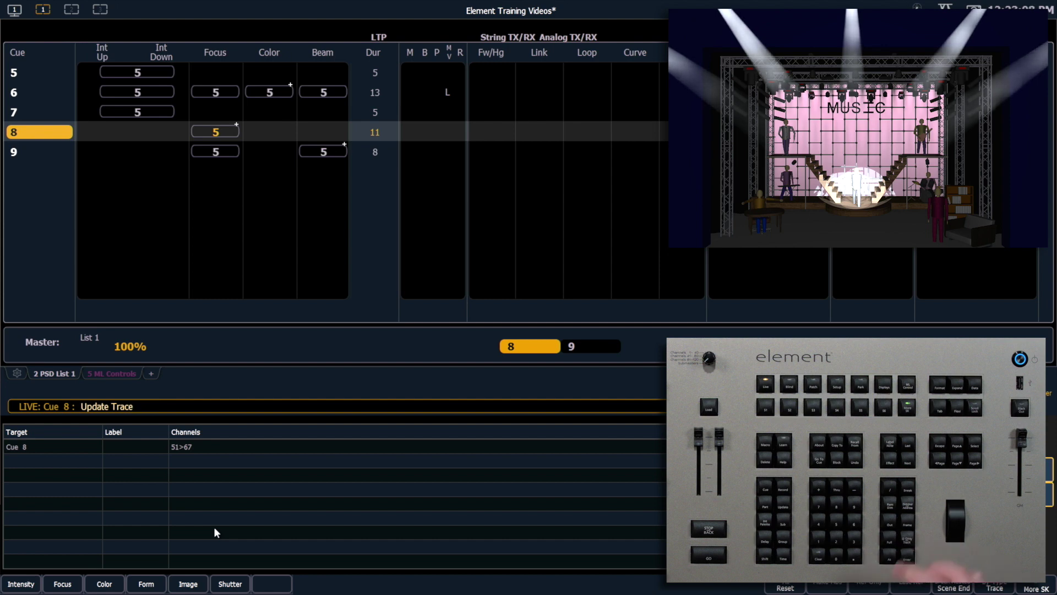
pyautogui.press('q')
pyautogui.write('CueOnly ◆')
pyautogui.press('Return')
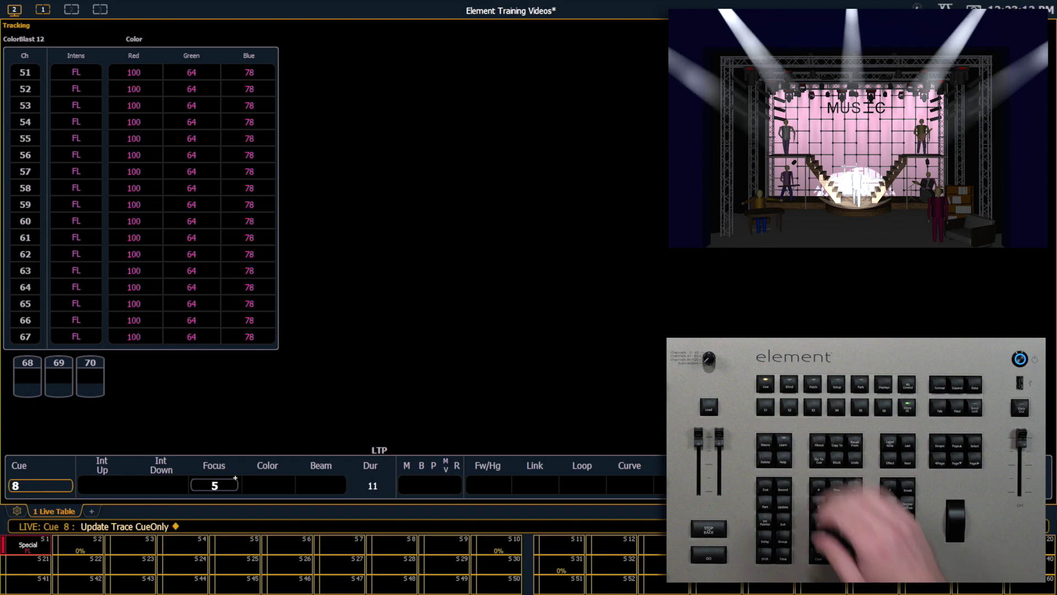
pyautogui.press('F3')
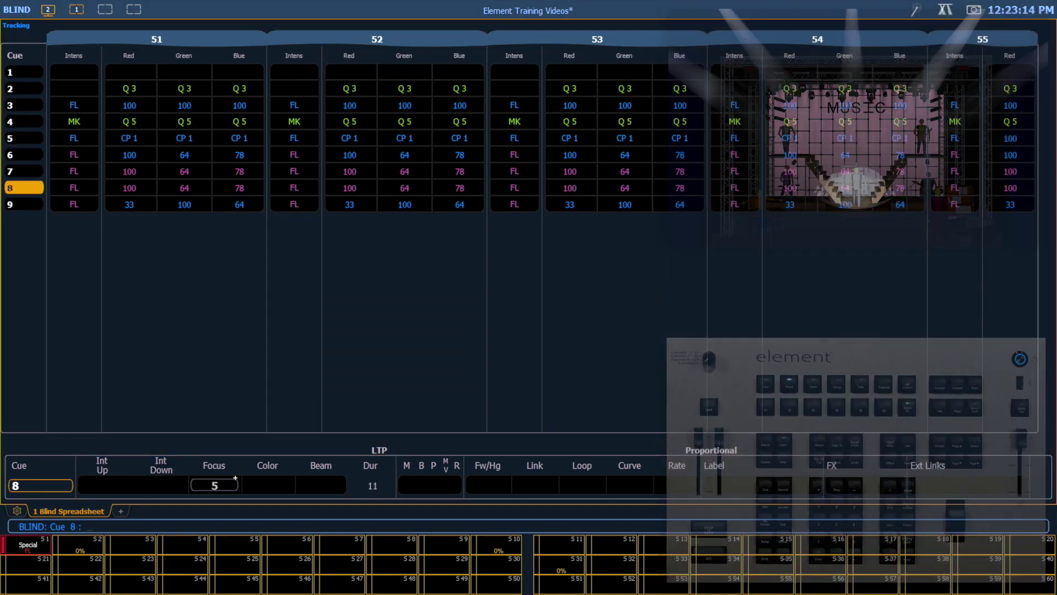